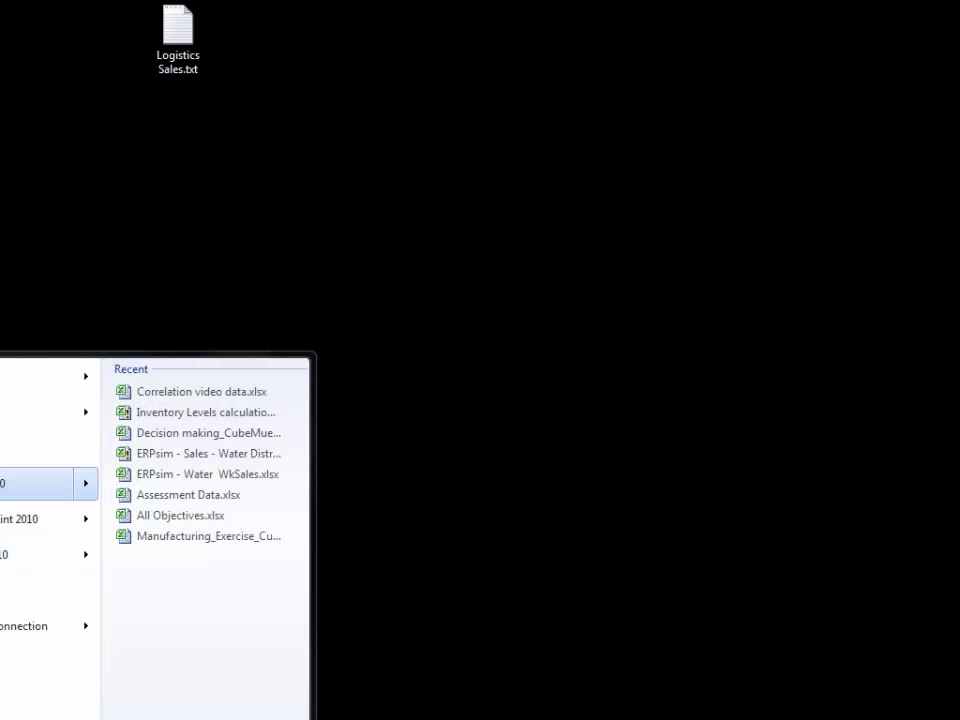
Launch Excel 2010 with a blank workbook and close the Office activation wizard.
key("Return")
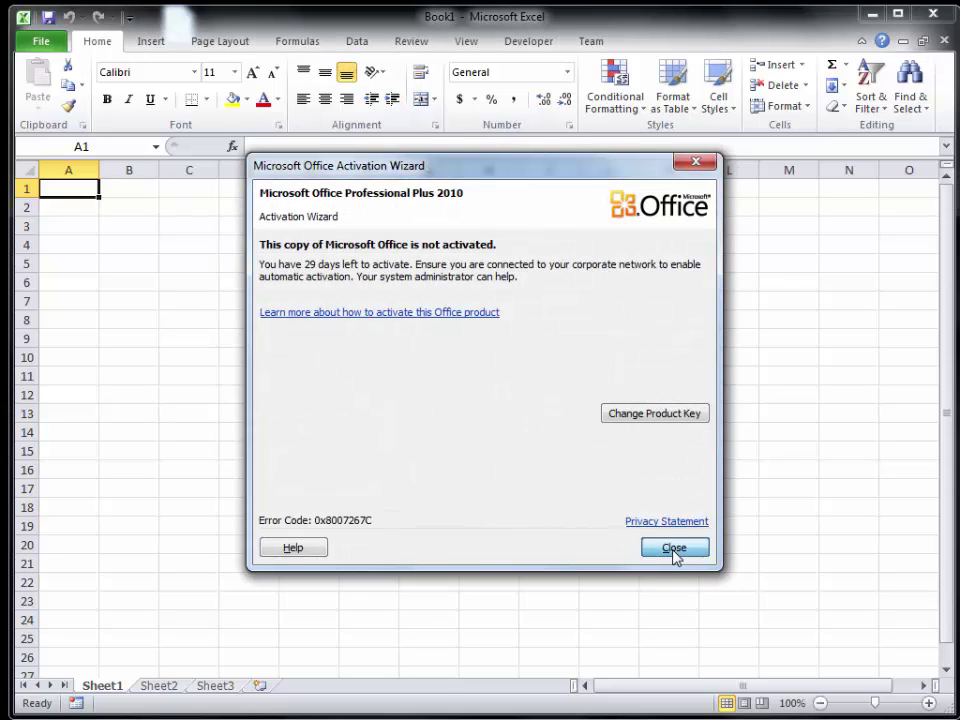
left_click(674, 556)
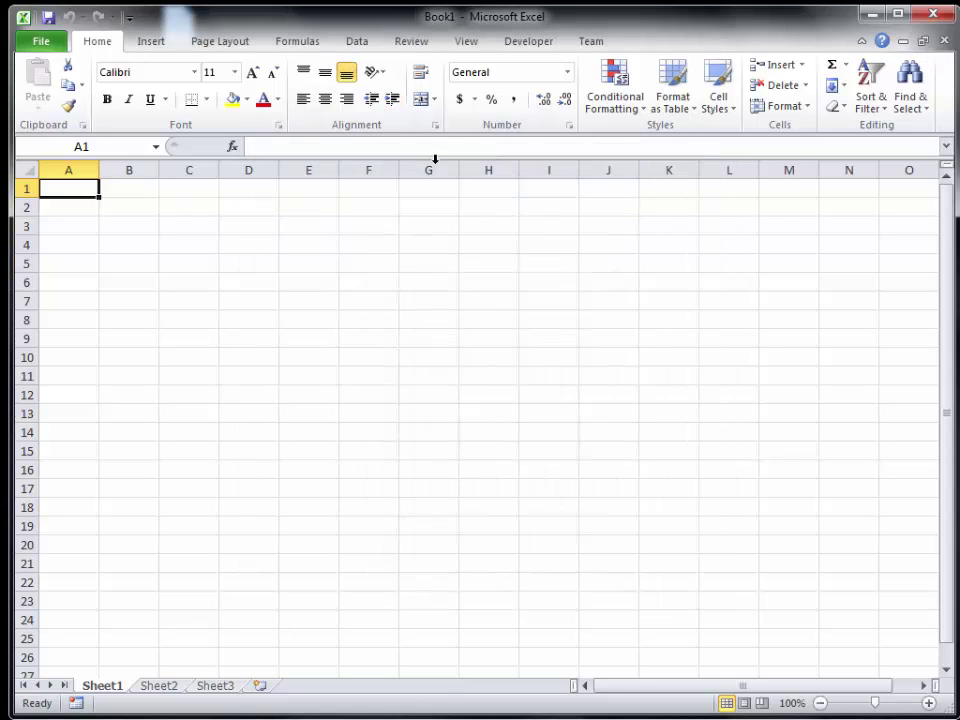
Start a text import of Logistics Sales.txt from the Desktop, treating its contents as delimited data.
left_click(360, 44)
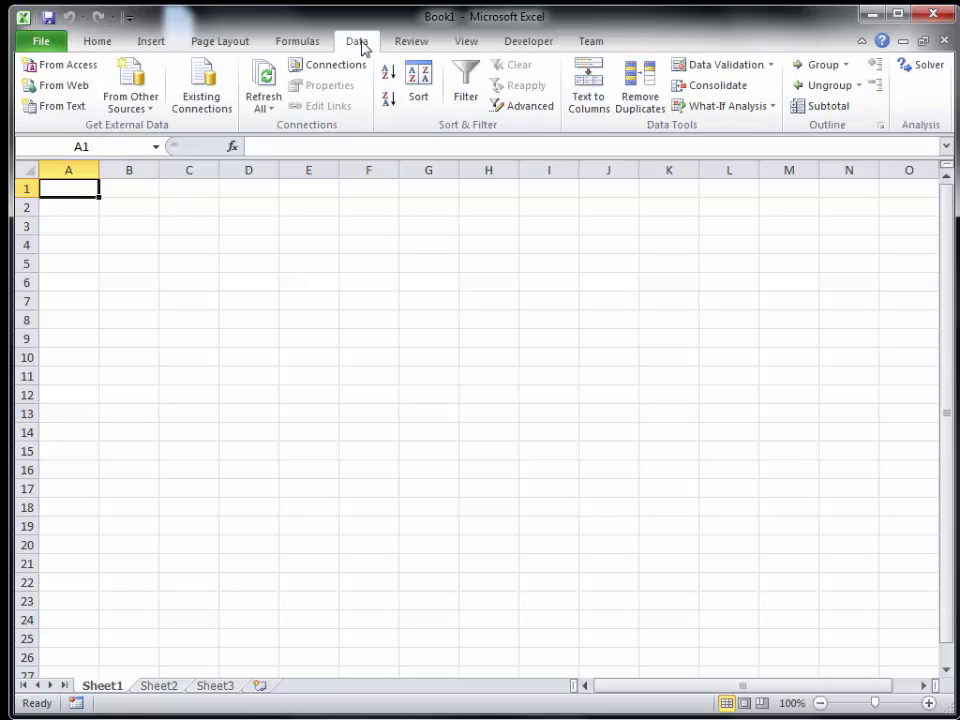
left_click(52, 107)
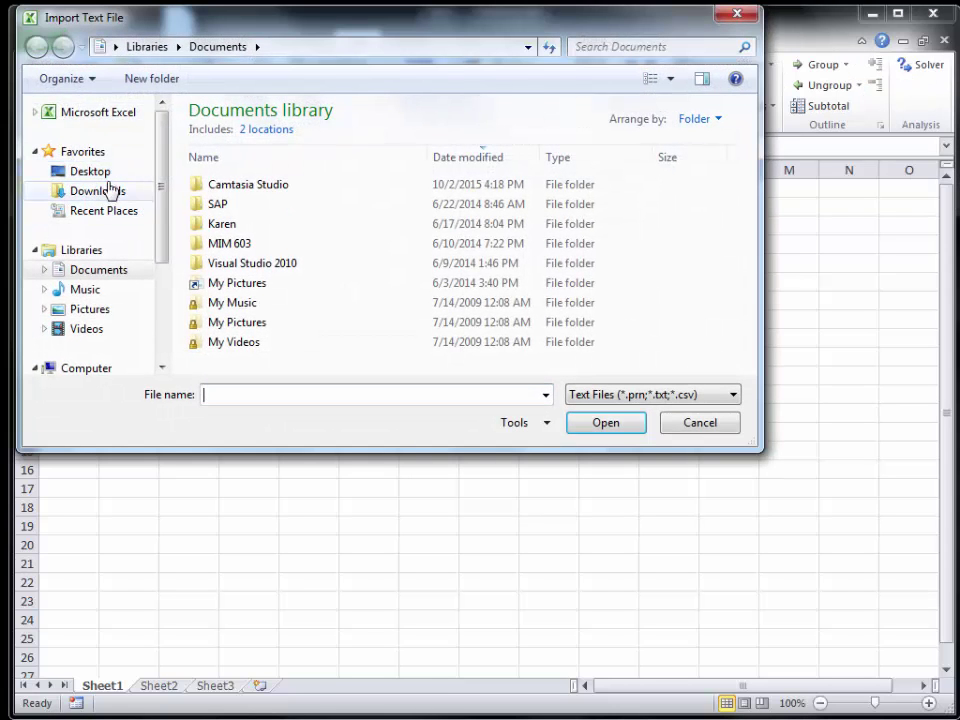
left_click(92, 172)
double_click(456, 243)
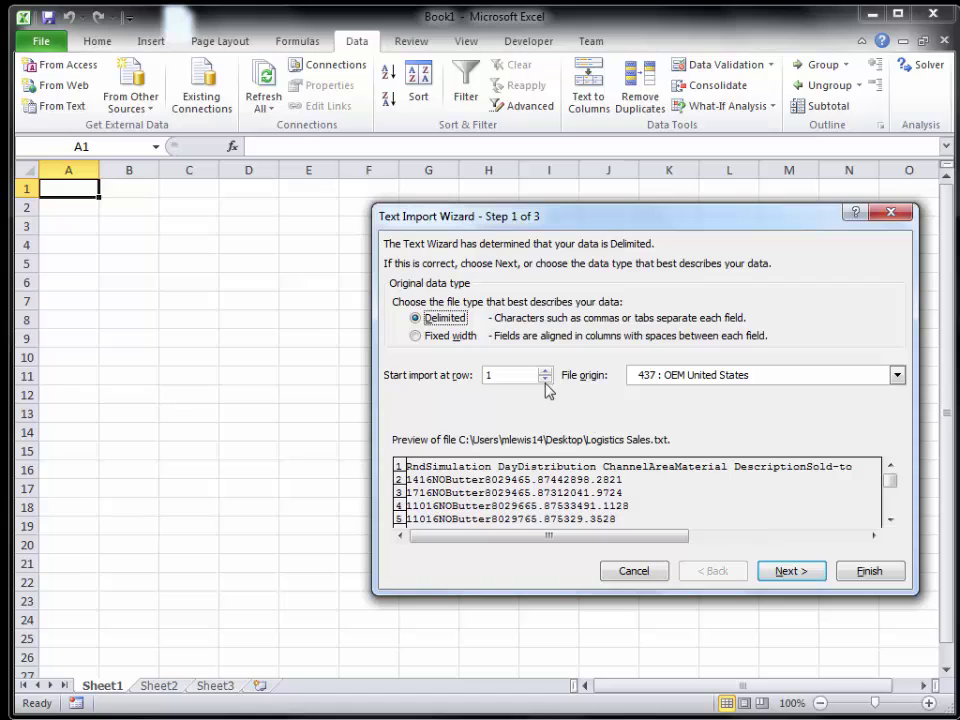
left_click(418, 337)
left_click(437, 319)
left_click(784, 570)
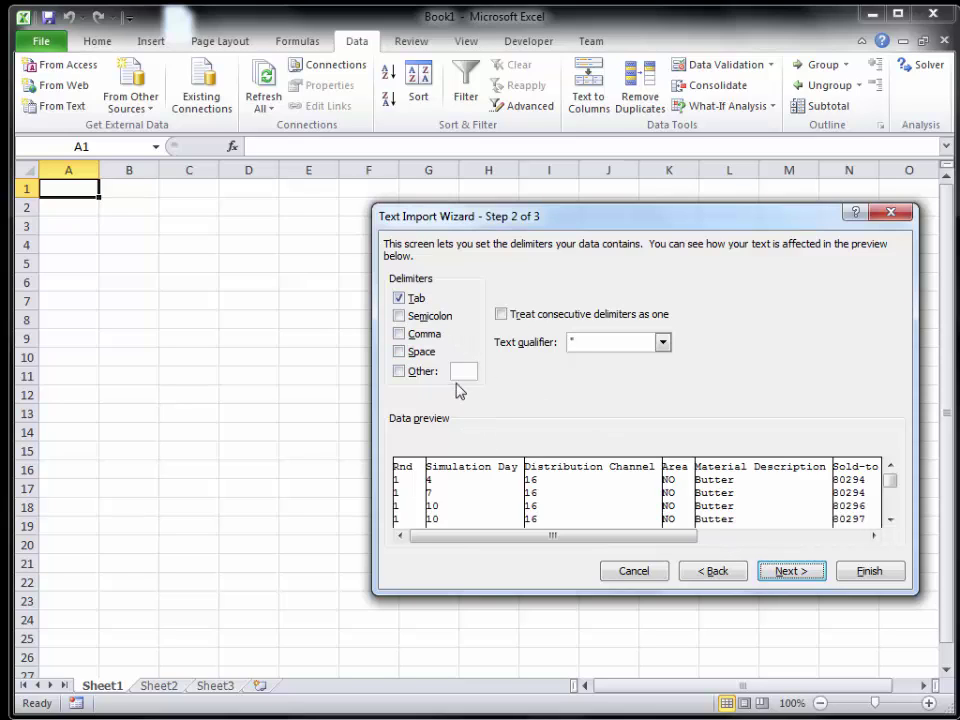
Import the file with tab as the only delimiter and General column format, placing the data at cell A1 of the existing worksheet.
left_click(405, 358)
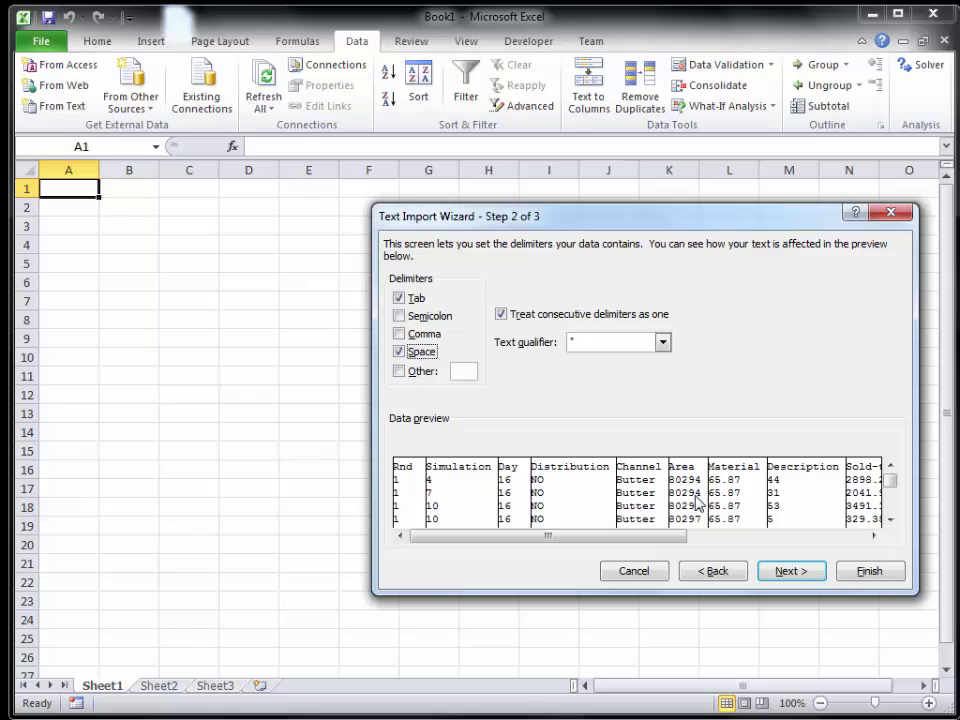
left_click(399, 352)
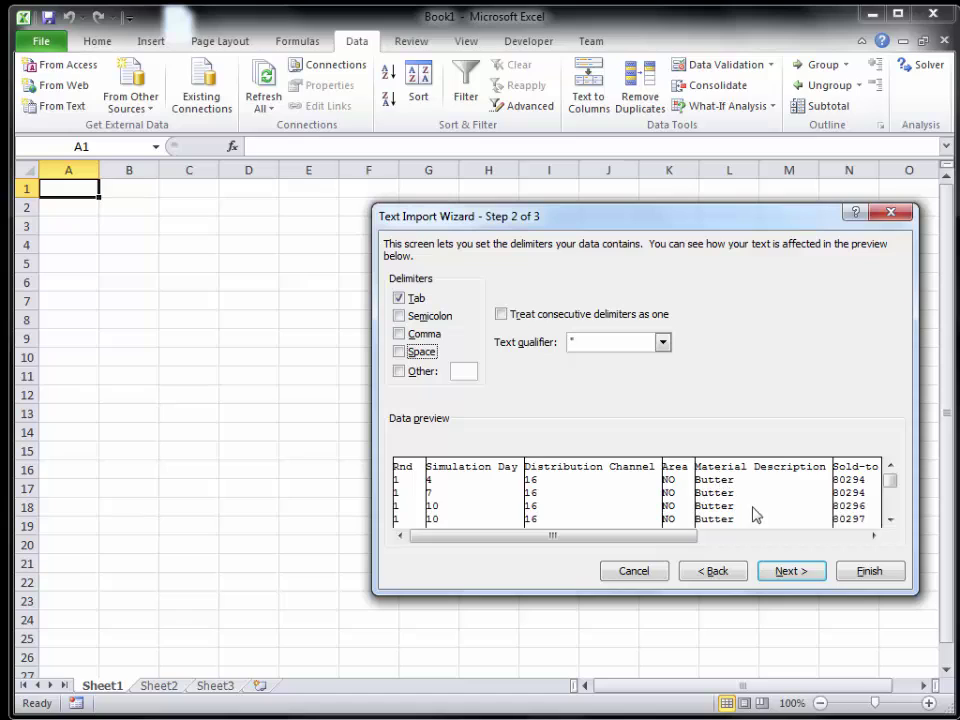
left_click(794, 575)
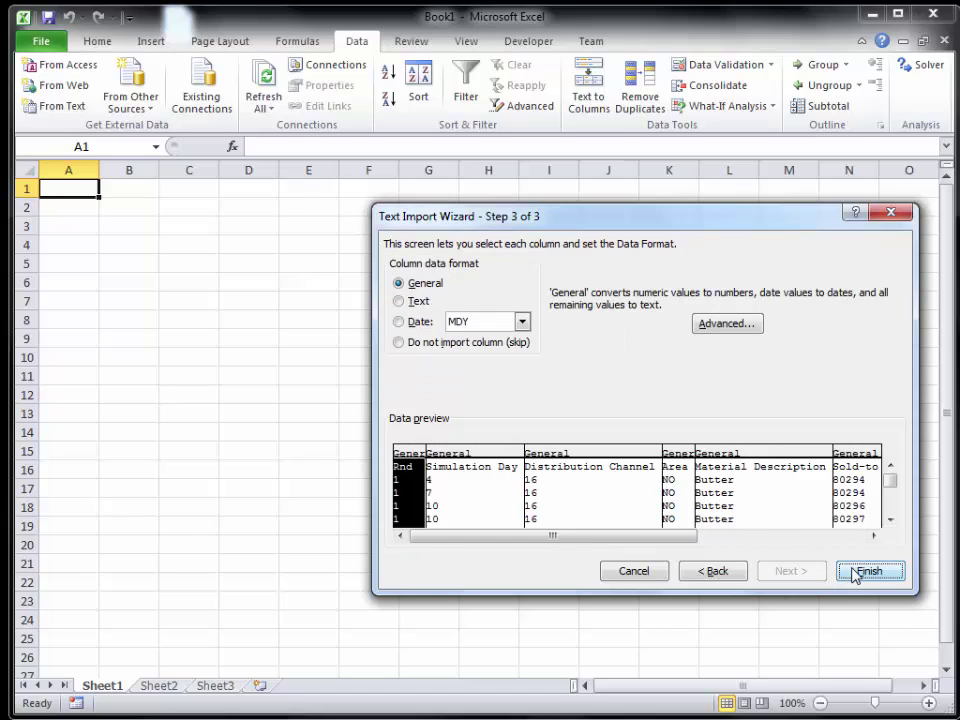
left_click(852, 572)
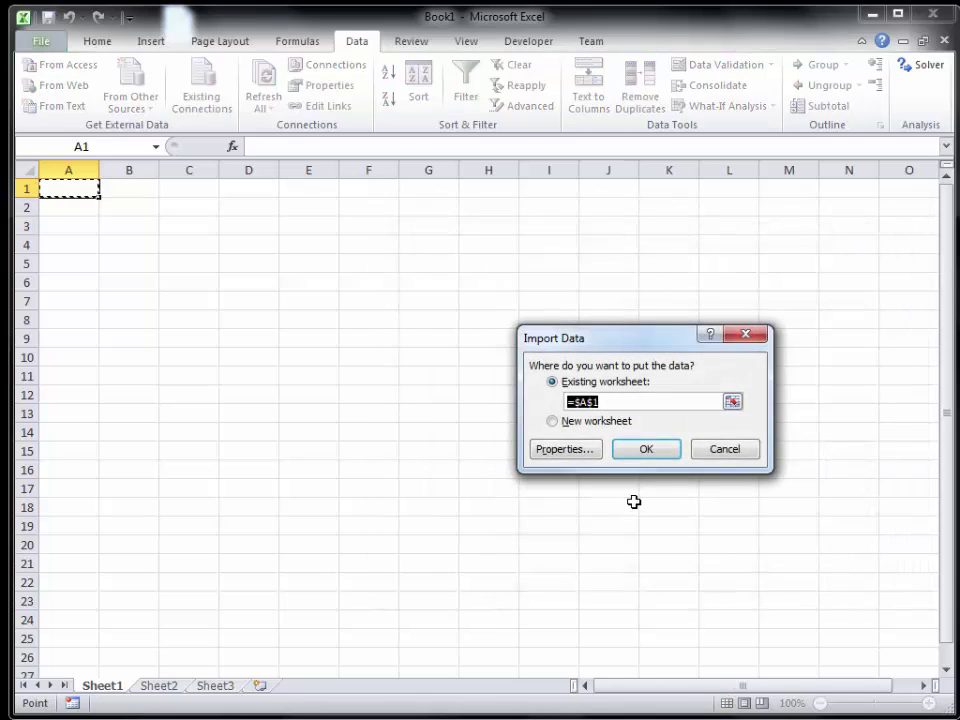
left_click(622, 449)
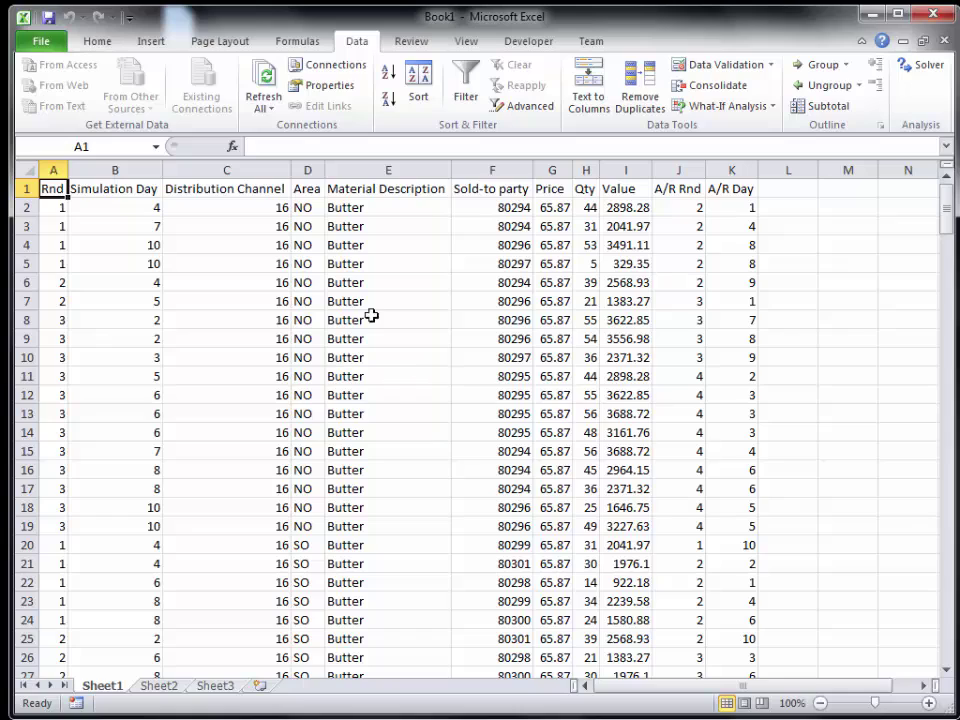
Check the extent of the imported data by jumping from A2 to the last row, the last column and back to the header row.
left_click(56, 209)
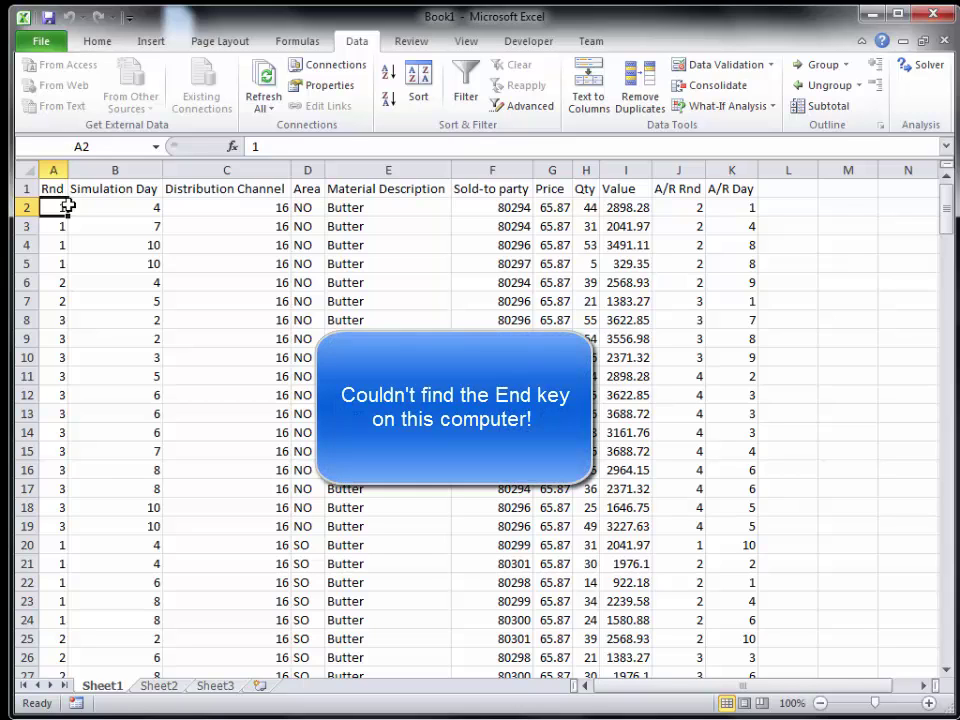
key("End")
key("Down")
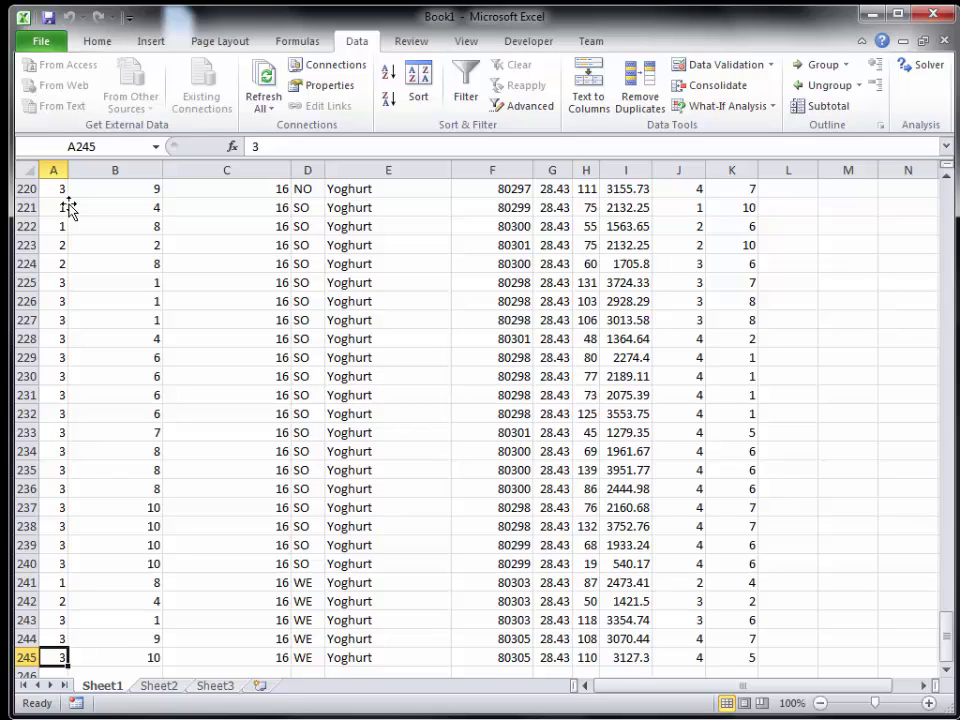
key("End")
key("Right")
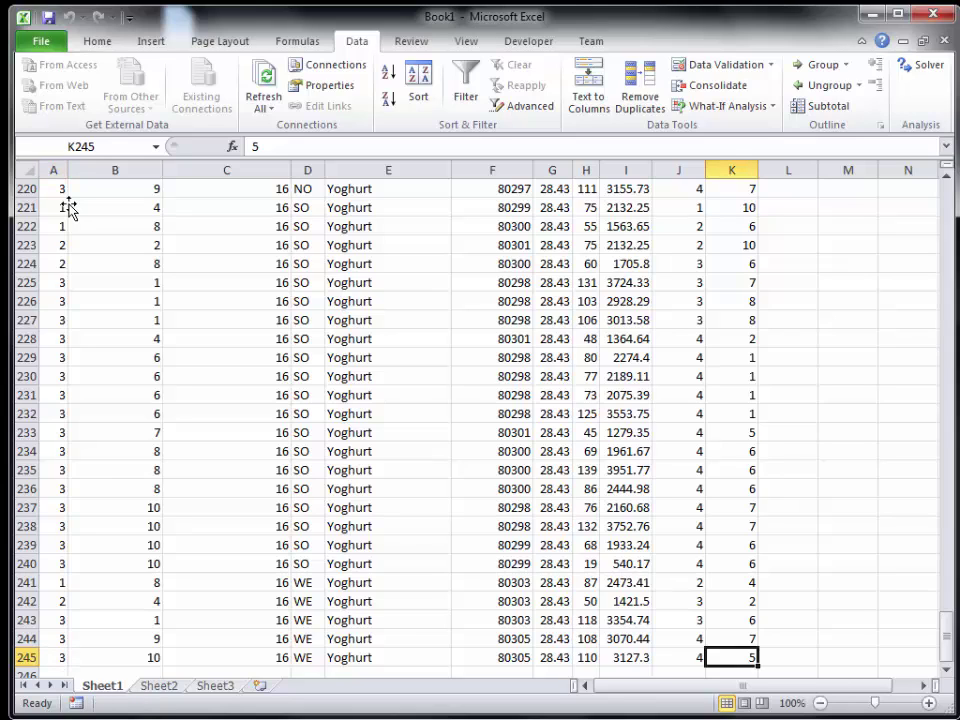
key("End")
key("Up")
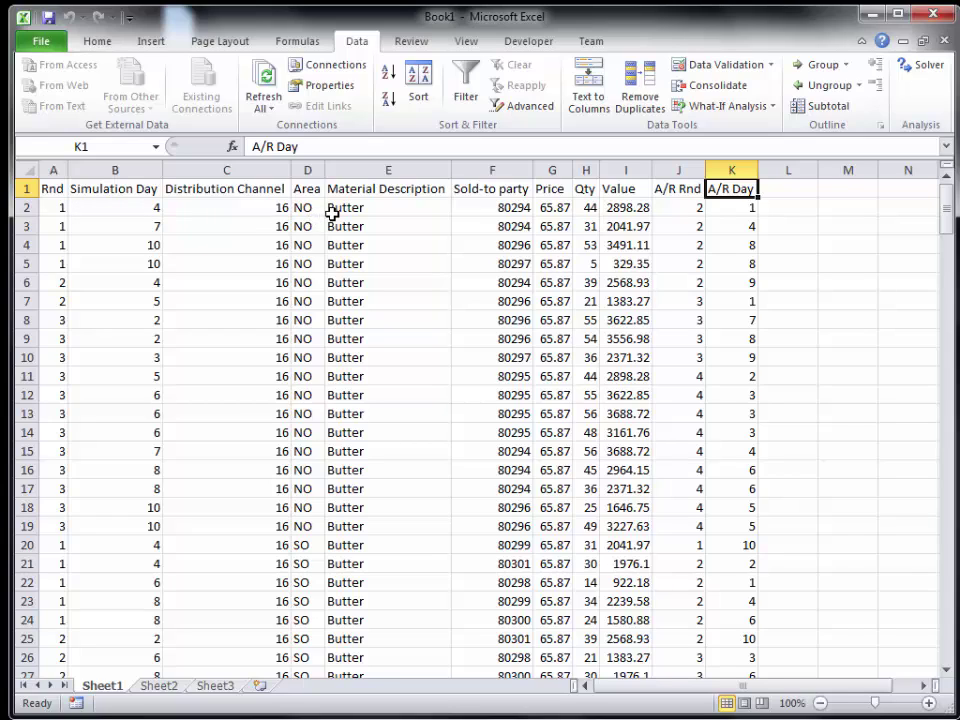
Examine the Butter records by highlighting the NO area entries in D2:D19, rows 4 to 5 and rows 12 to 14.
left_click_drag(334, 212, 300, 206)
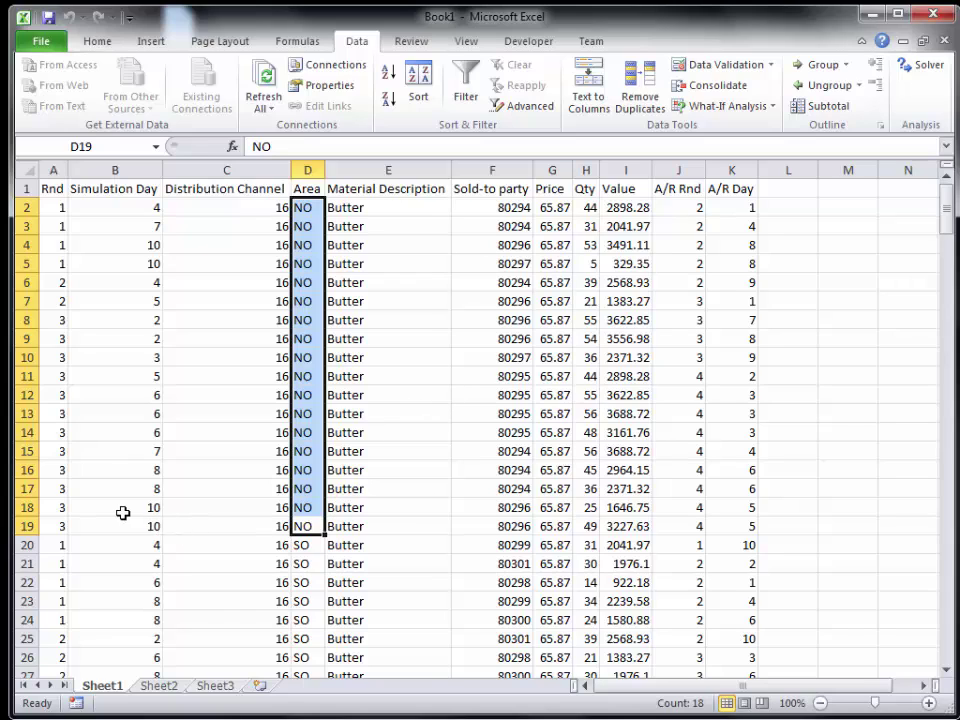
left_click_drag(22, 245, 22, 264)
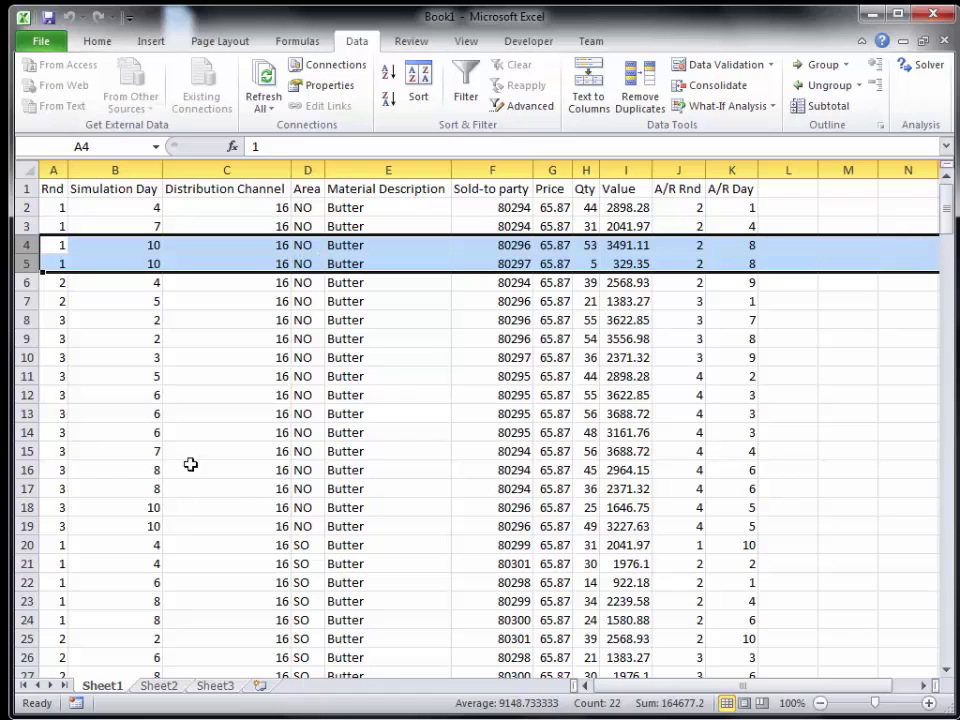
left_click_drag(26, 395, 27, 434)
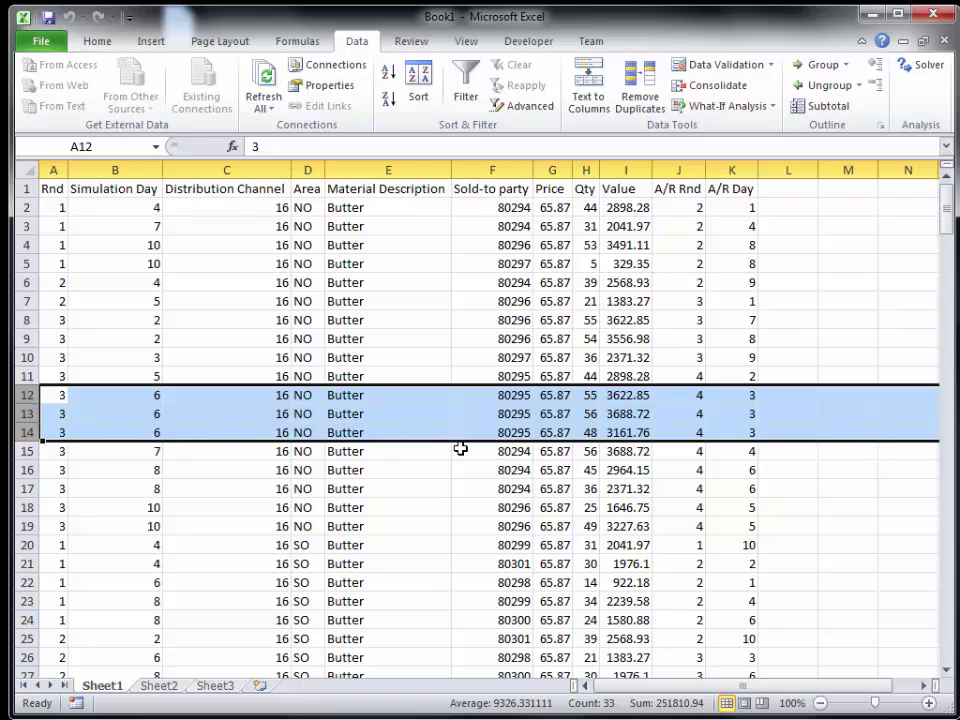
left_click(243, 410)
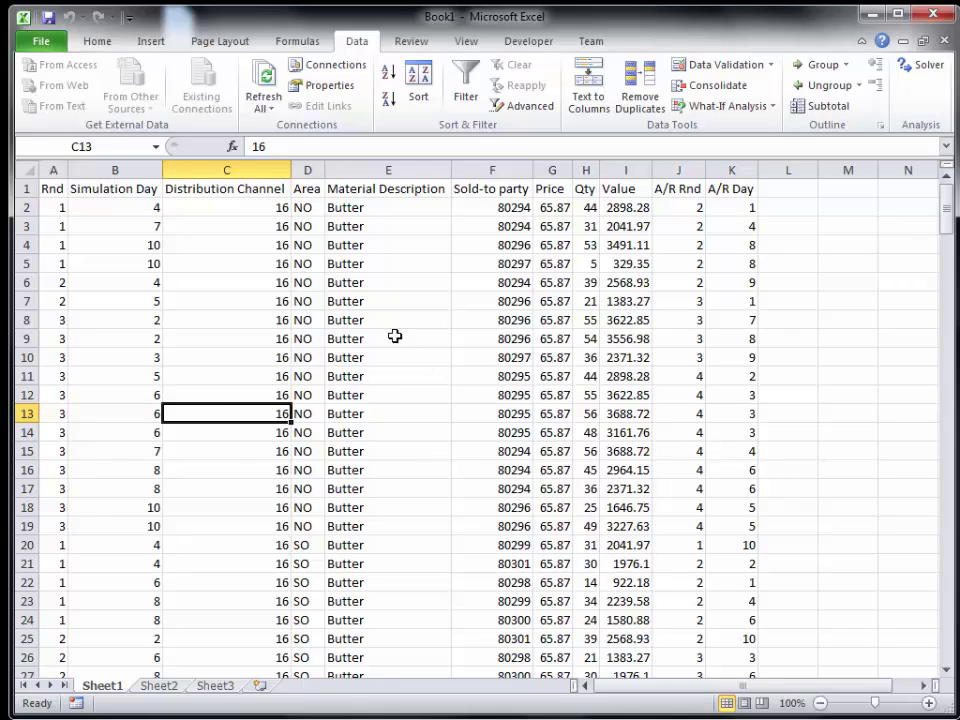
Create a PivotTable from the range Sheet1!$A$1:$K$245 on a new worksheet.
left_click(364, 284)
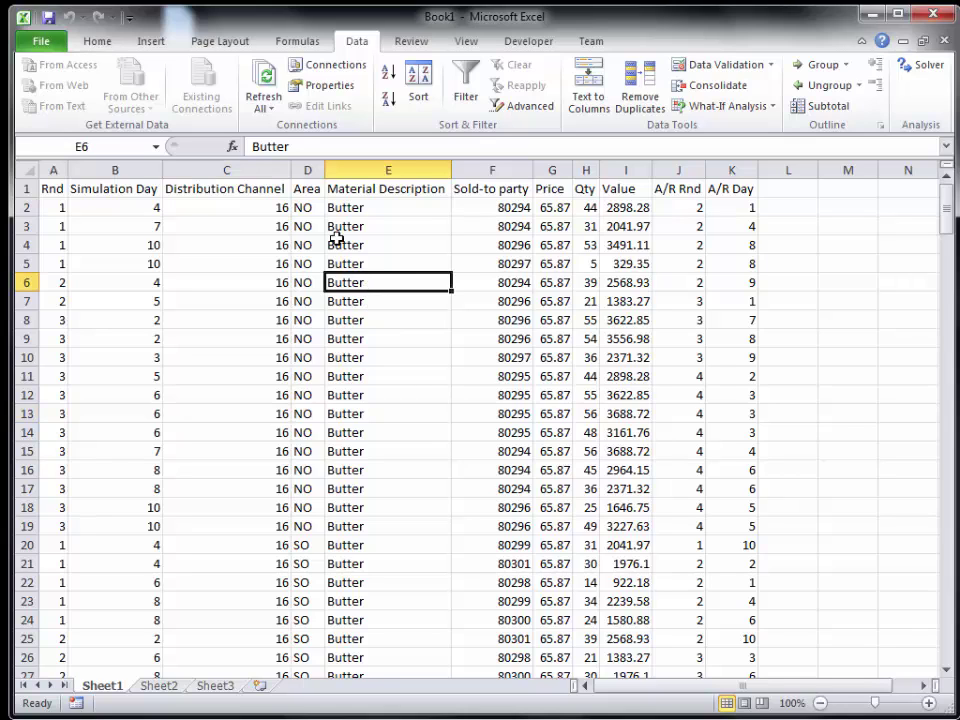
left_click(152, 43)
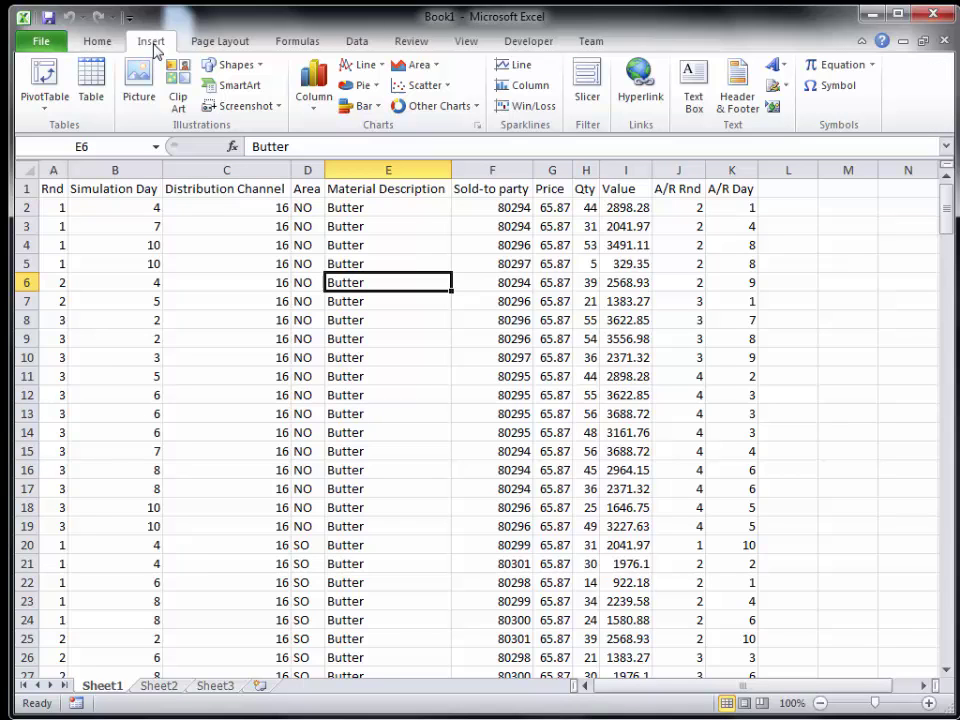
left_click(45, 80)
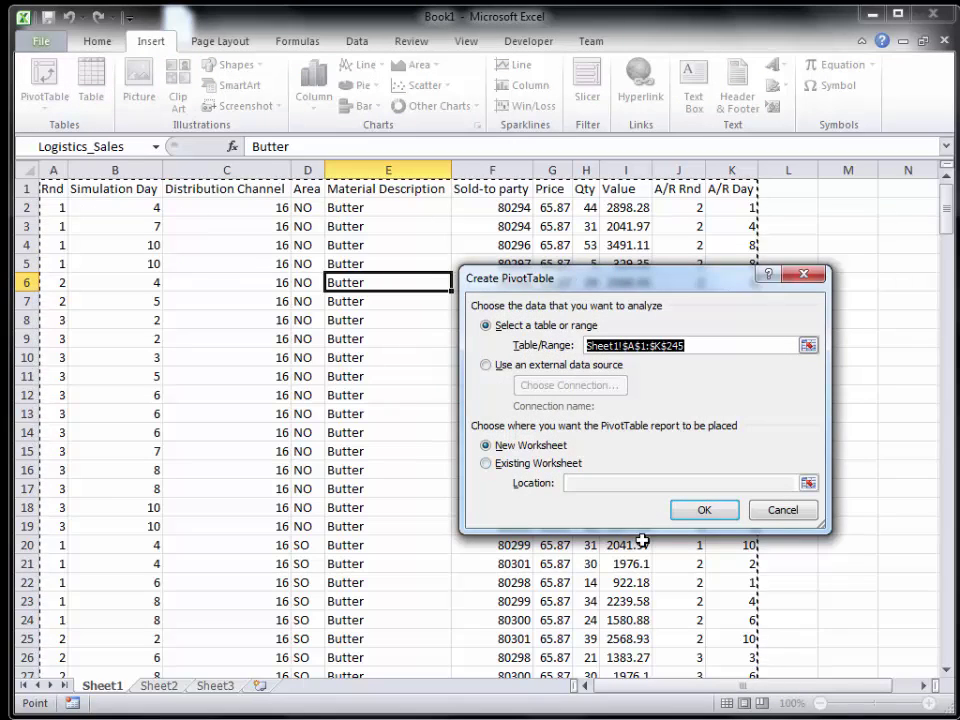
left_click(704, 511)
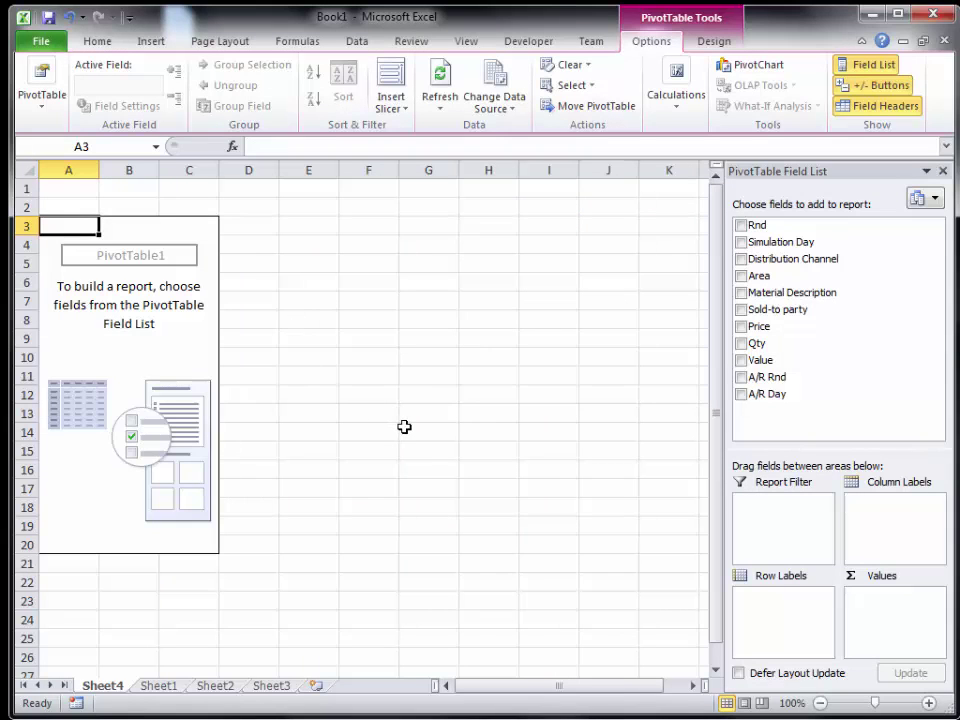
Add Qty as the summed value of the PivotTable, with Material Description and Area as nested row labels.
left_click(742, 344)
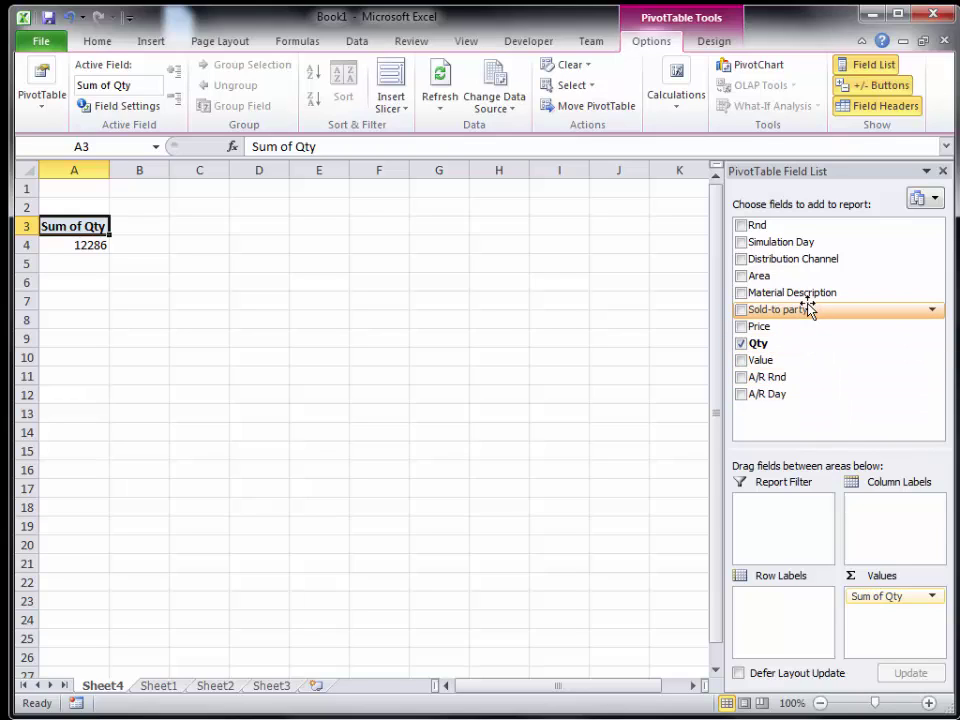
left_click(741, 293)
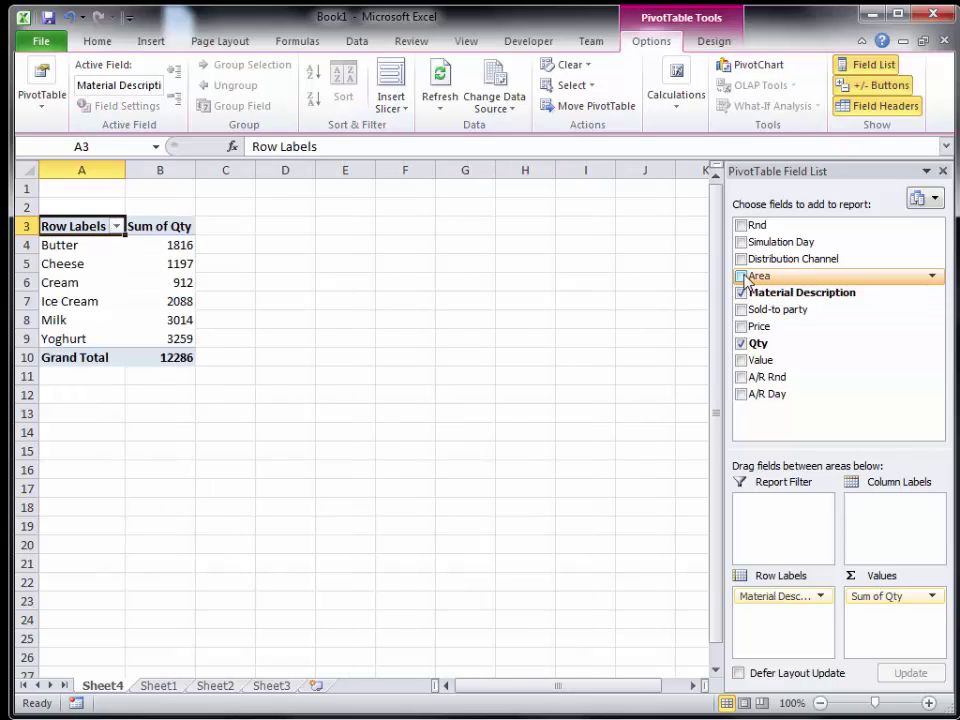
left_click(741, 276)
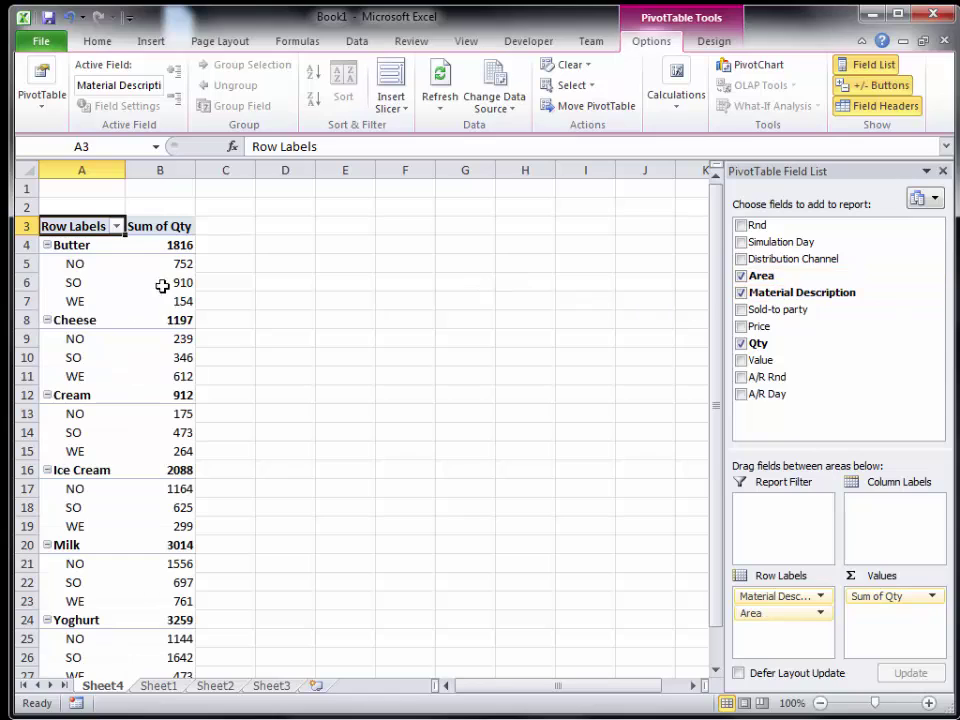
mouse_move(188, 267)
mouse_move(185, 265)
Add Simulation Day as the third row label below Area, and collapse and re-expand the NO group under Butter.
left_click(742, 243)
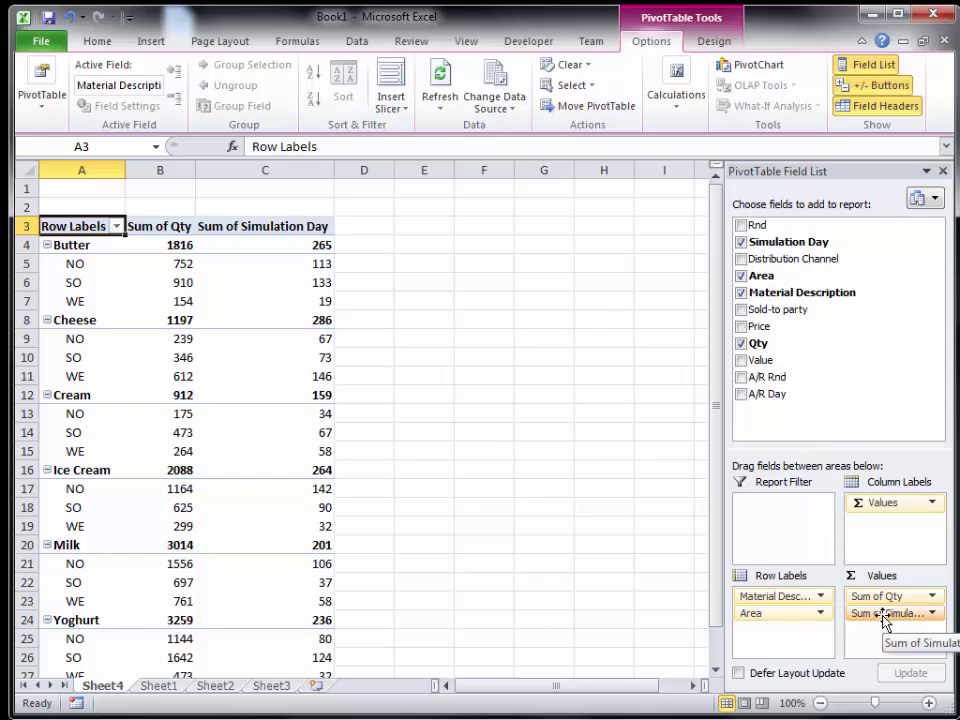
left_click_drag(884, 620, 800, 628)
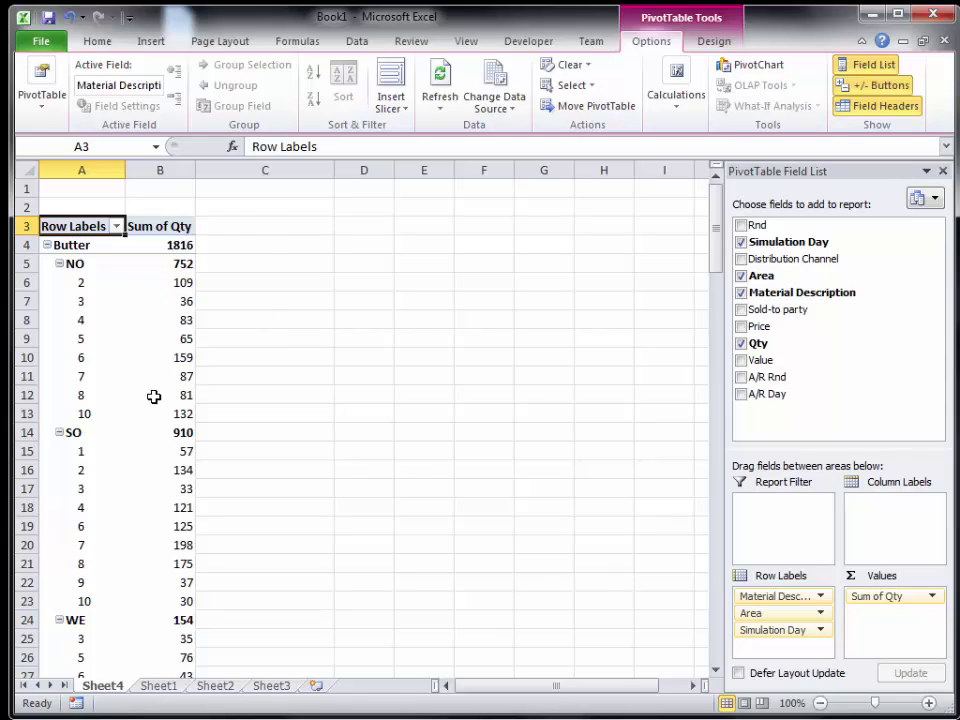
left_click(59, 265)
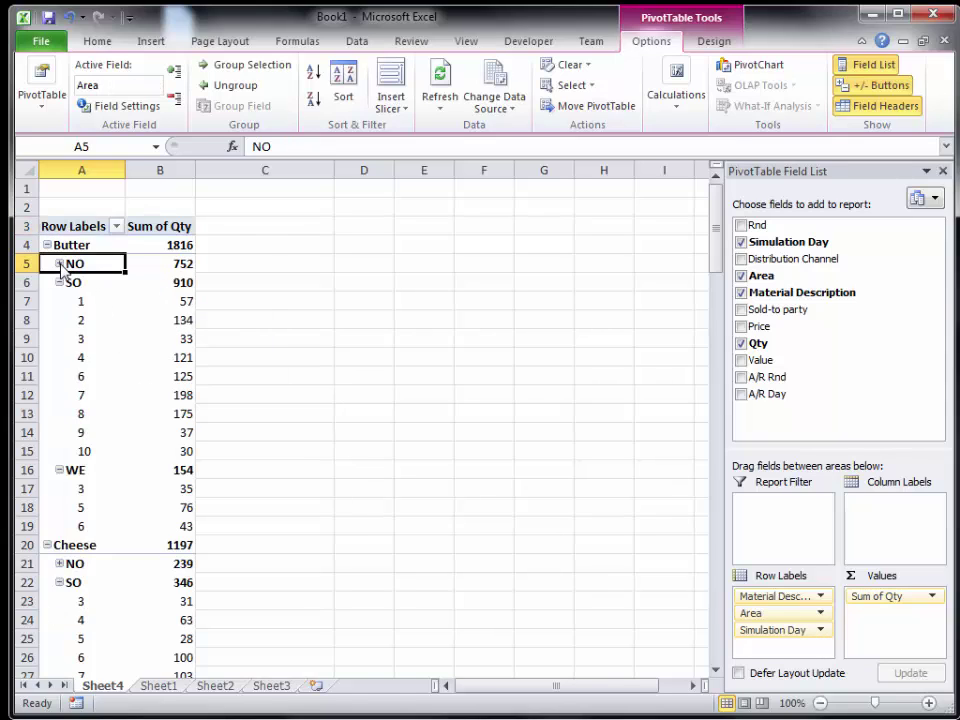
left_click(59, 264)
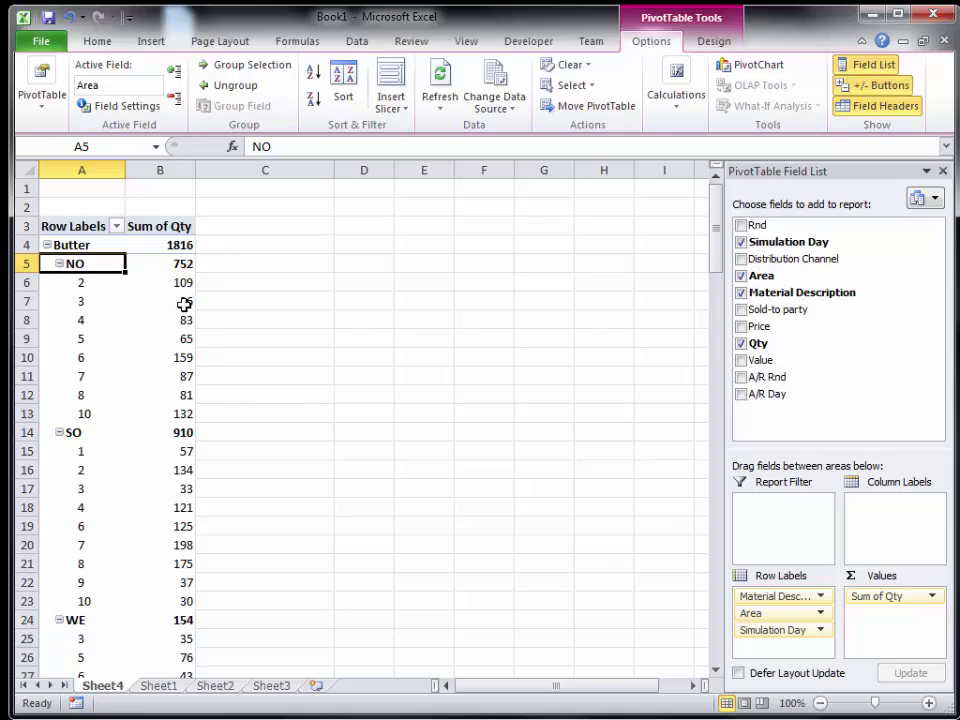
mouse_move(184, 303)
Try Simulation Day as the column labels and return it to the row labels below Area.
left_click_drag(757, 636, 858, 522)
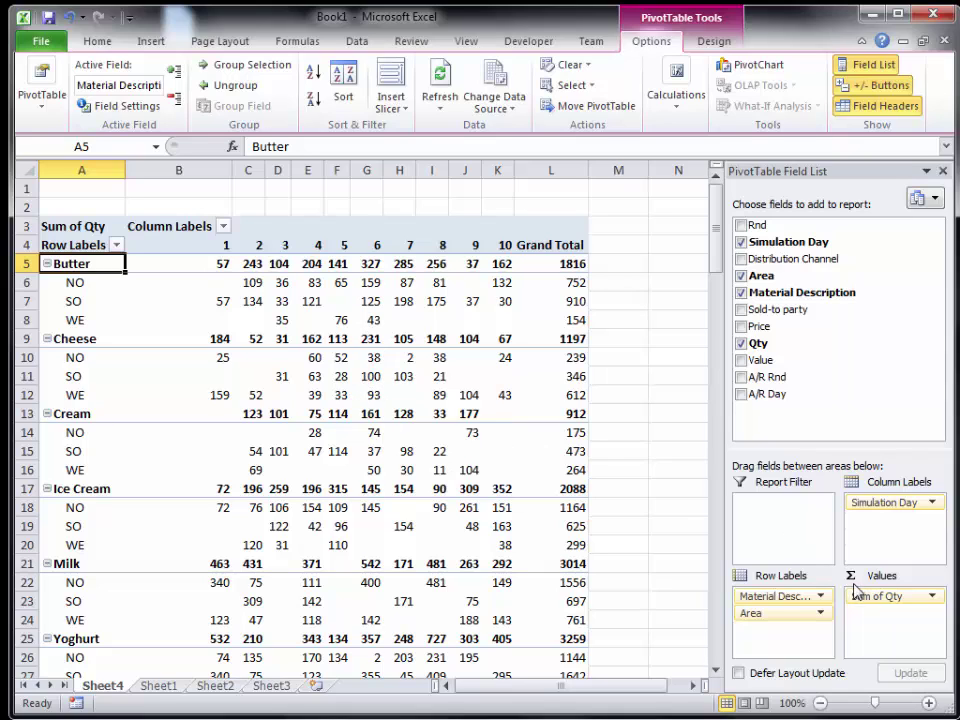
left_click_drag(862, 506, 780, 636)
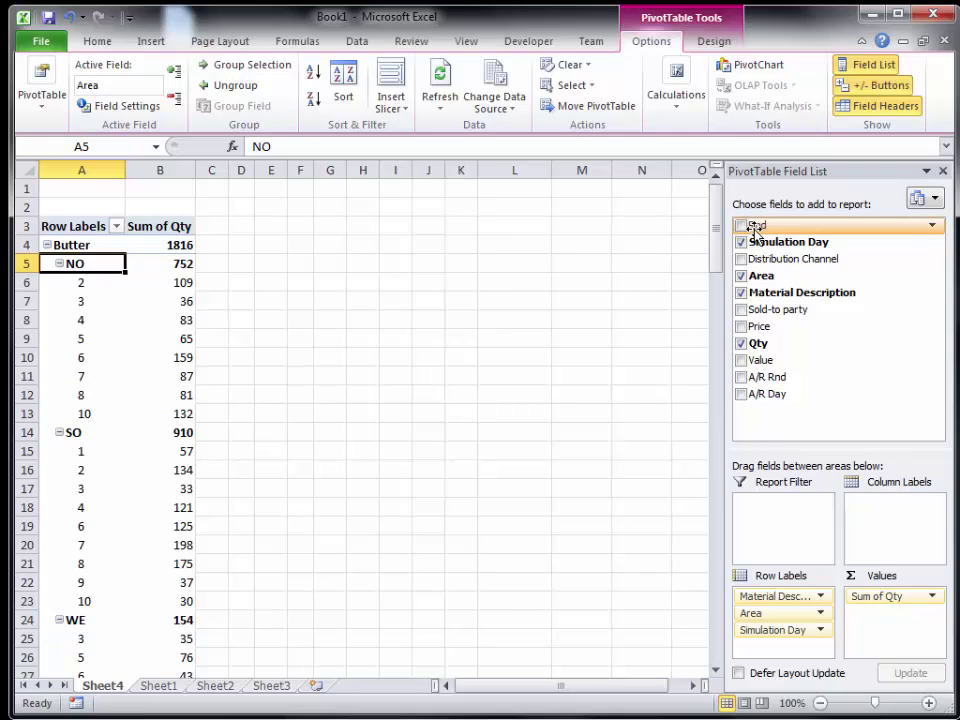
Add the Rnd field as the PivotTable's column labels to split the quantities by round.
left_click_drag(755, 228, 853, 498)
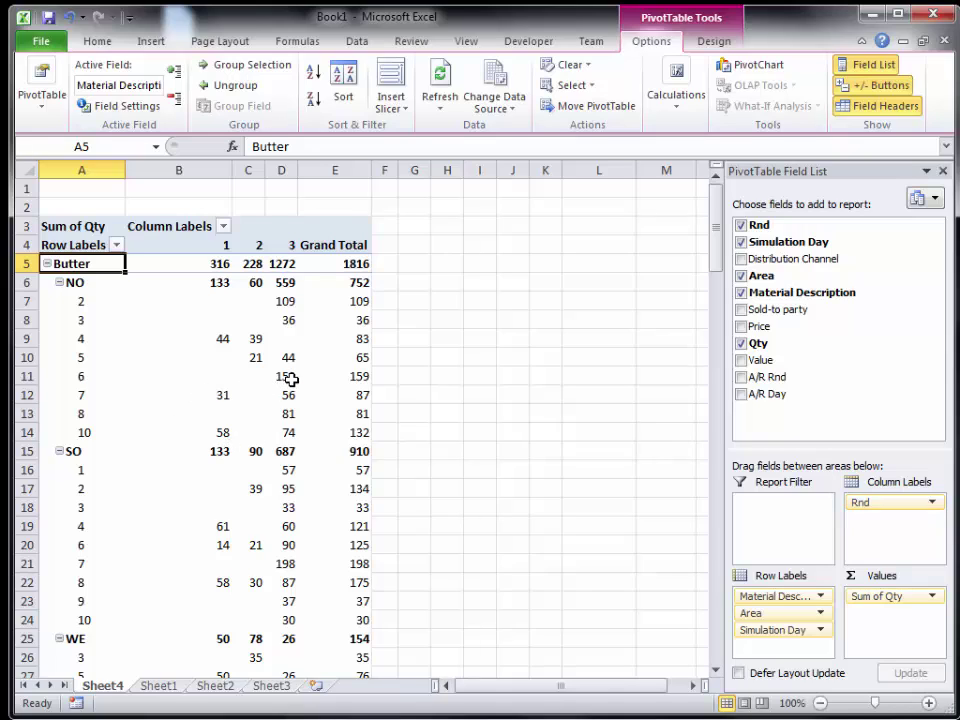
mouse_move(289, 378)
mouse_move(363, 437)
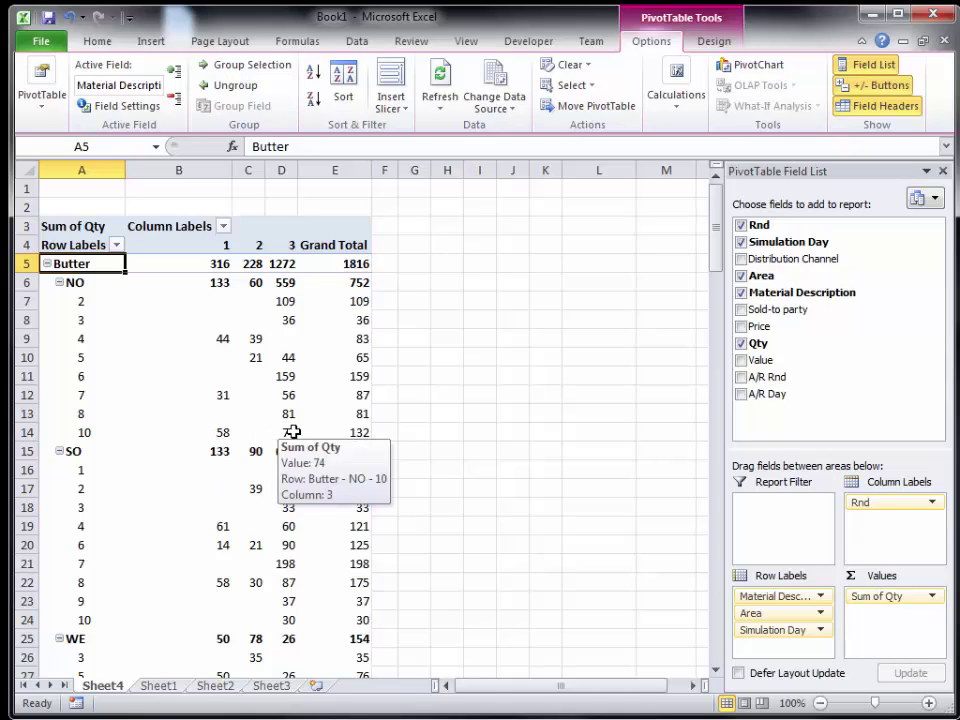
mouse_move(227, 436)
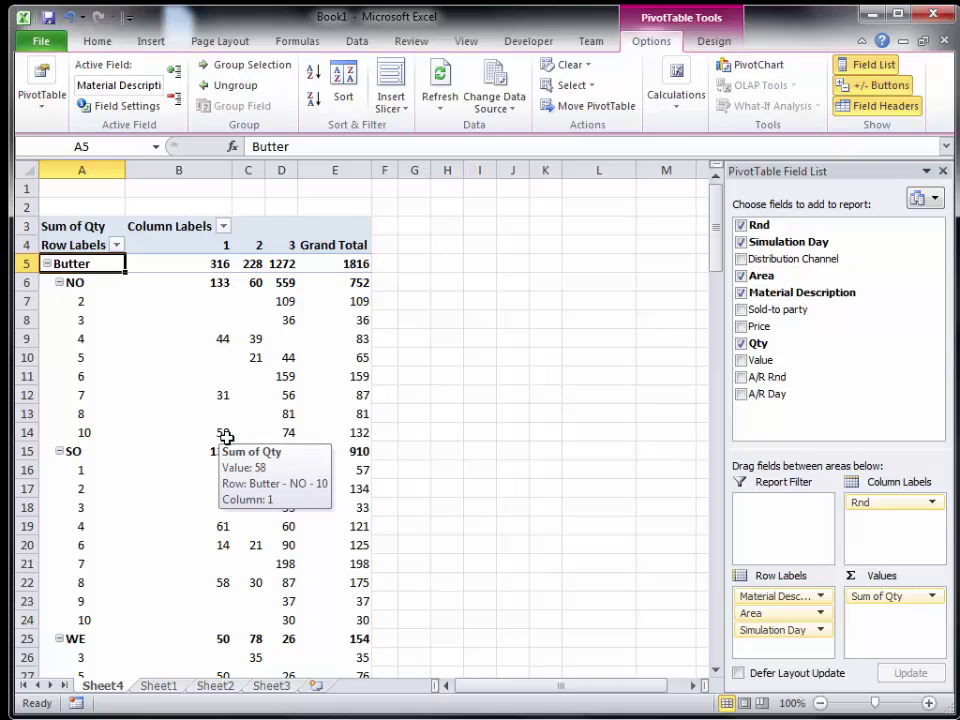
Enter =AVERAGE(B7:D7) in cell F7 to average the three rounds for Butter, NO, day 2.
left_click(384, 304)
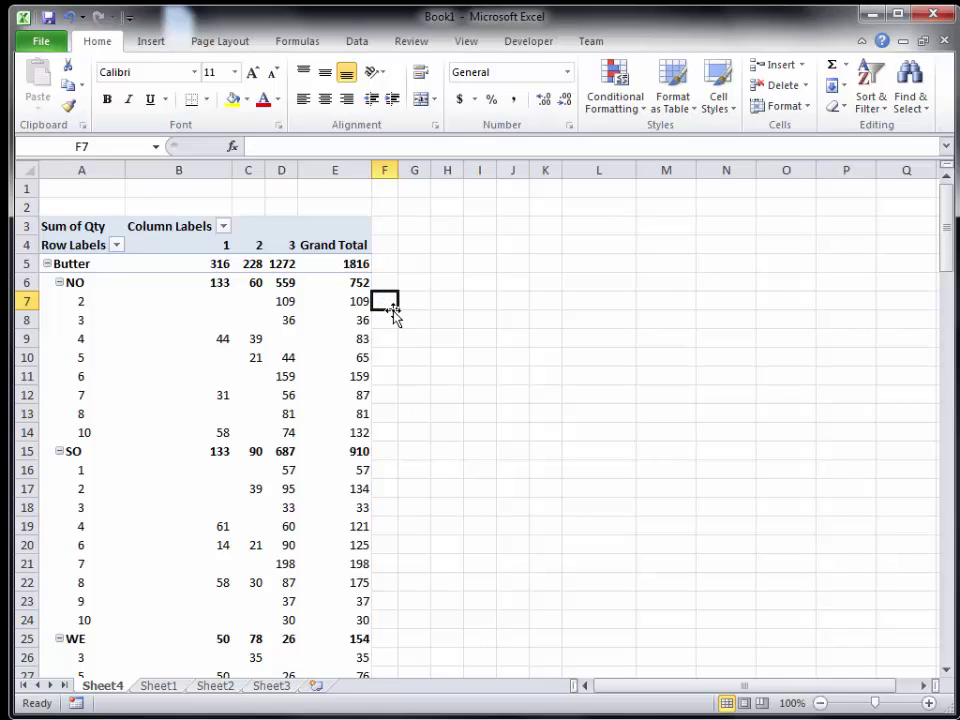
type("=av")
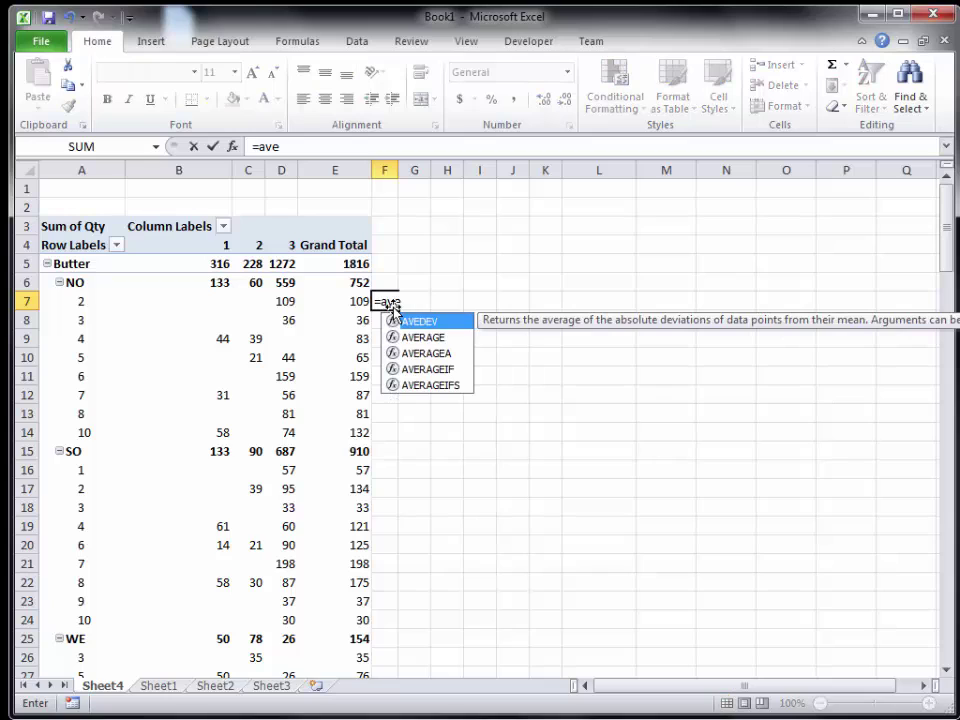
type("e")
double_click(436, 340)
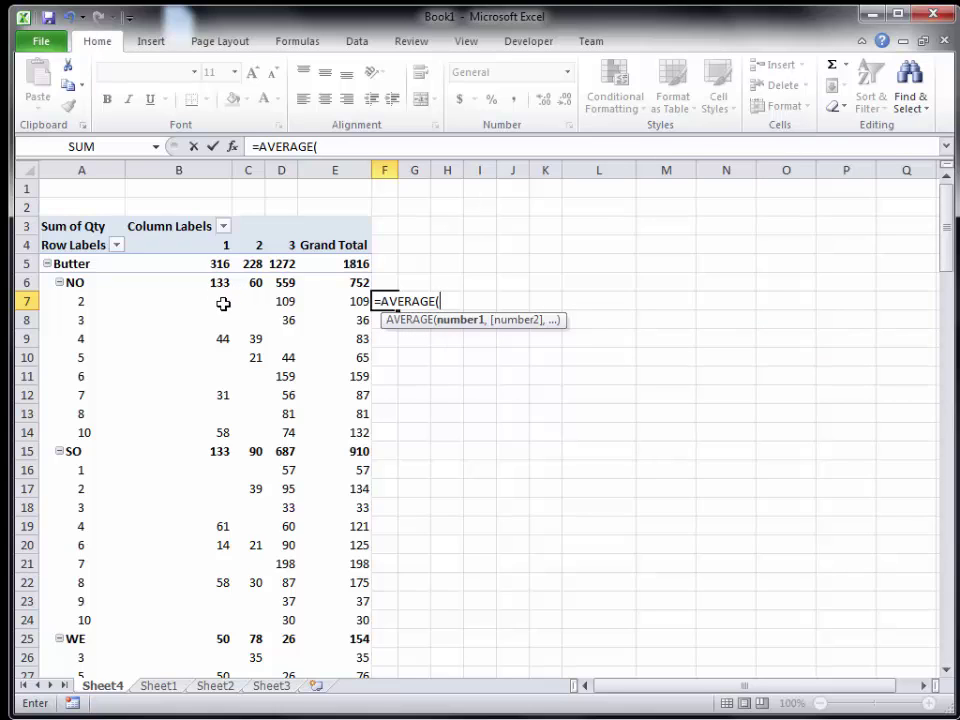
left_click_drag(223, 303, 280, 308)
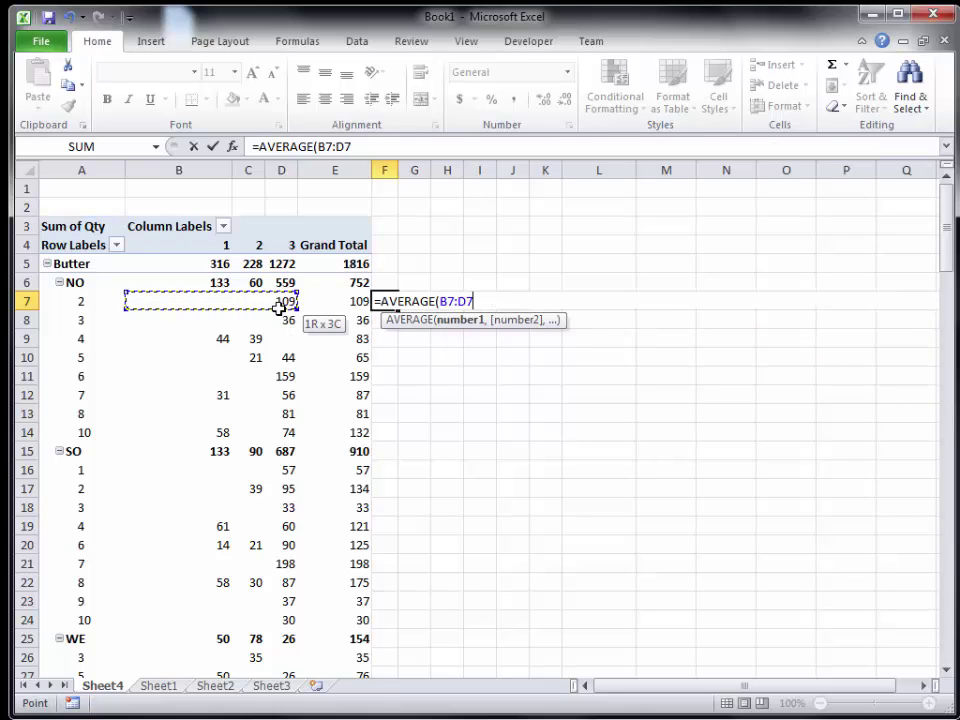
key("Return")
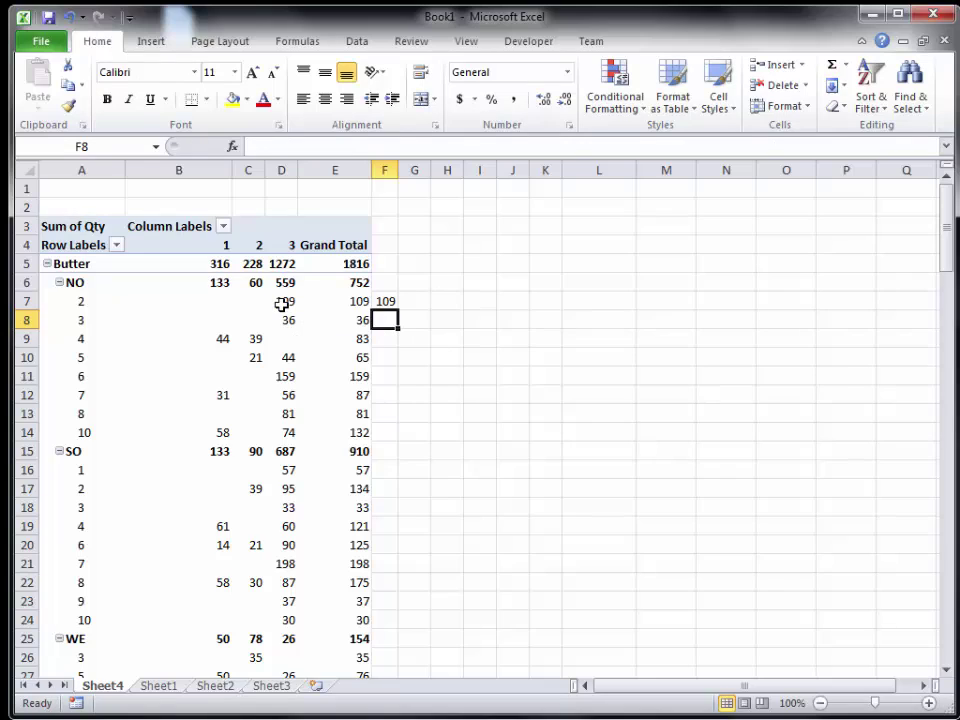
Copy the average formula from F7 down through F14 and widen column F to fit the decimals.
left_click(384, 301)
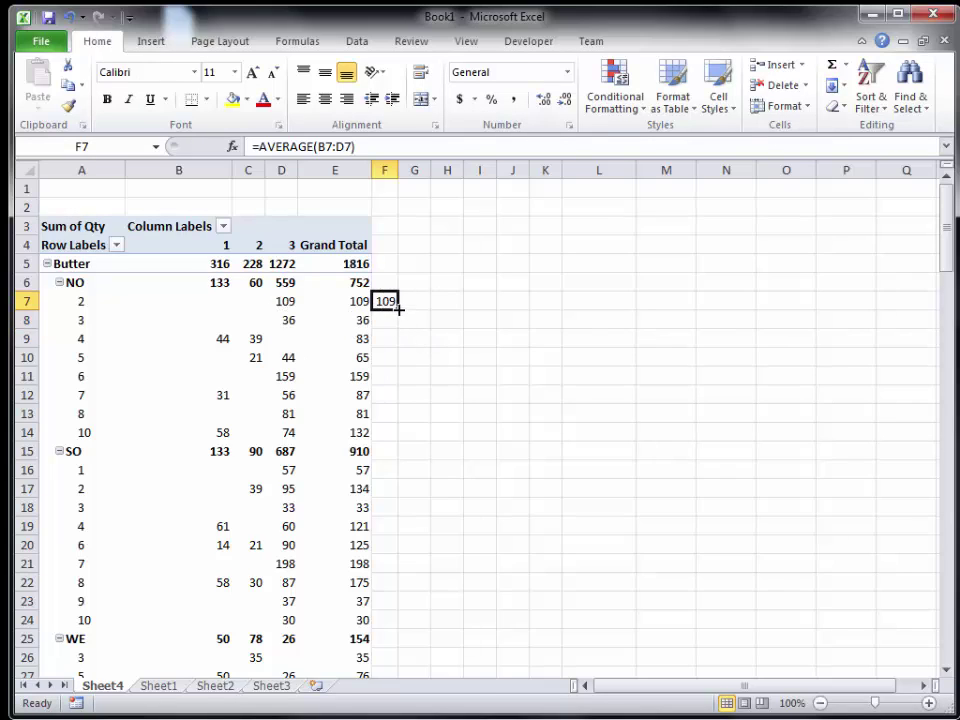
left_click_drag(398, 309, 388, 437)
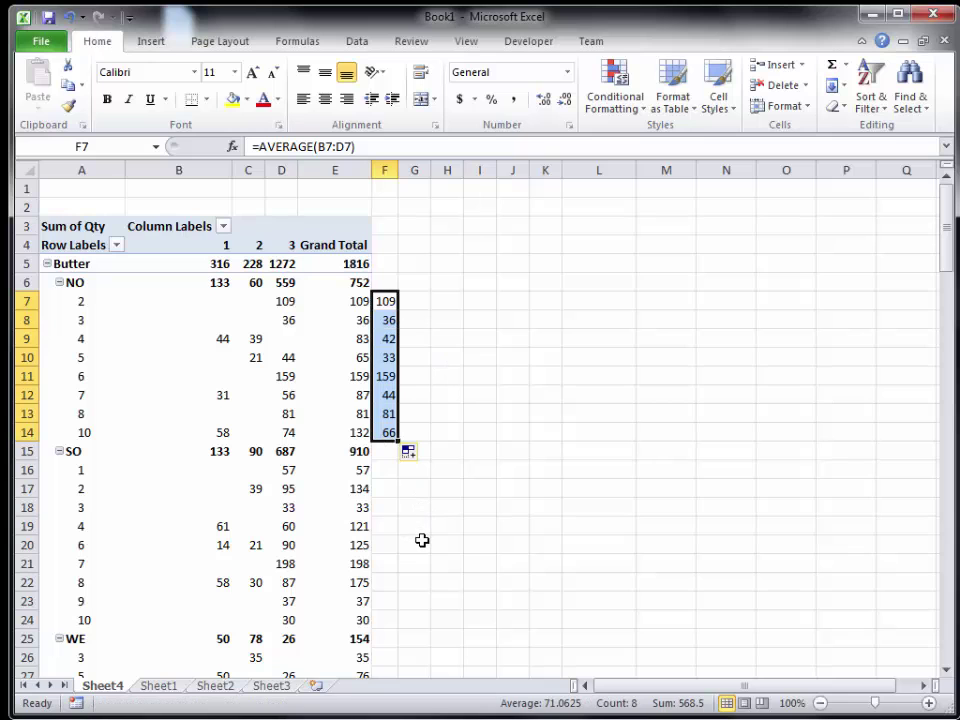
left_click_drag(398, 178, 419, 180)
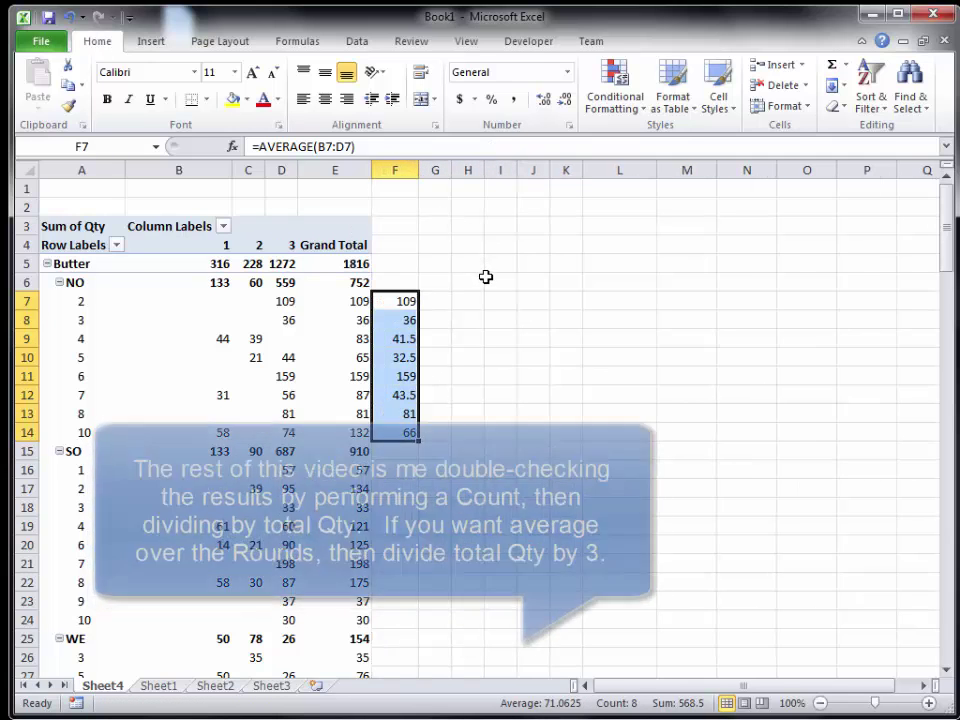